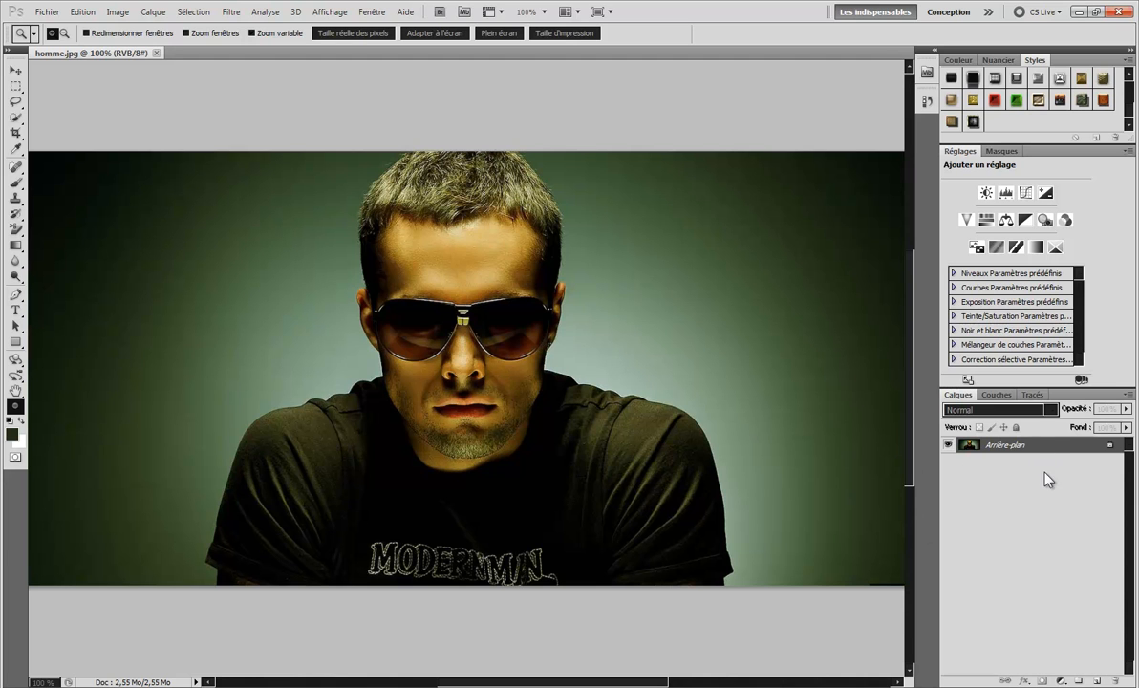
Step: Duplicate the background layer and hide the original
left_click_drag(1064, 449, 1097, 682)
left_click(947, 461)
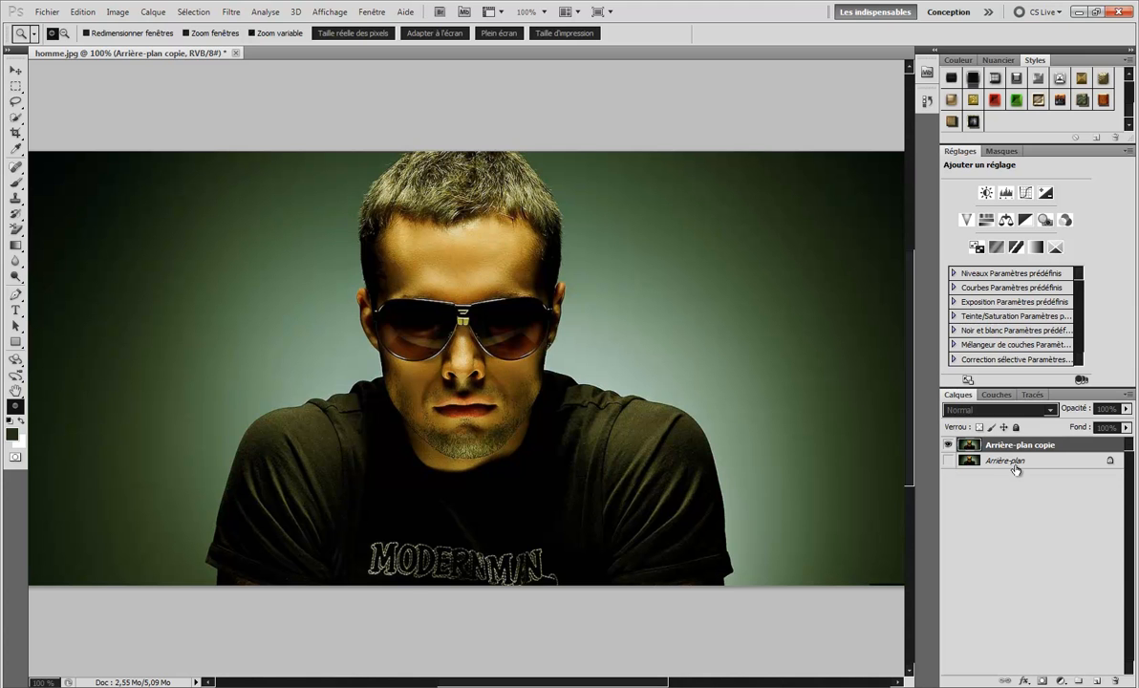
Step: Add a Curves adjustment layer above the copy and raise the RGB curve's midpoint to output 164 at input 129
left_click(1062, 681)
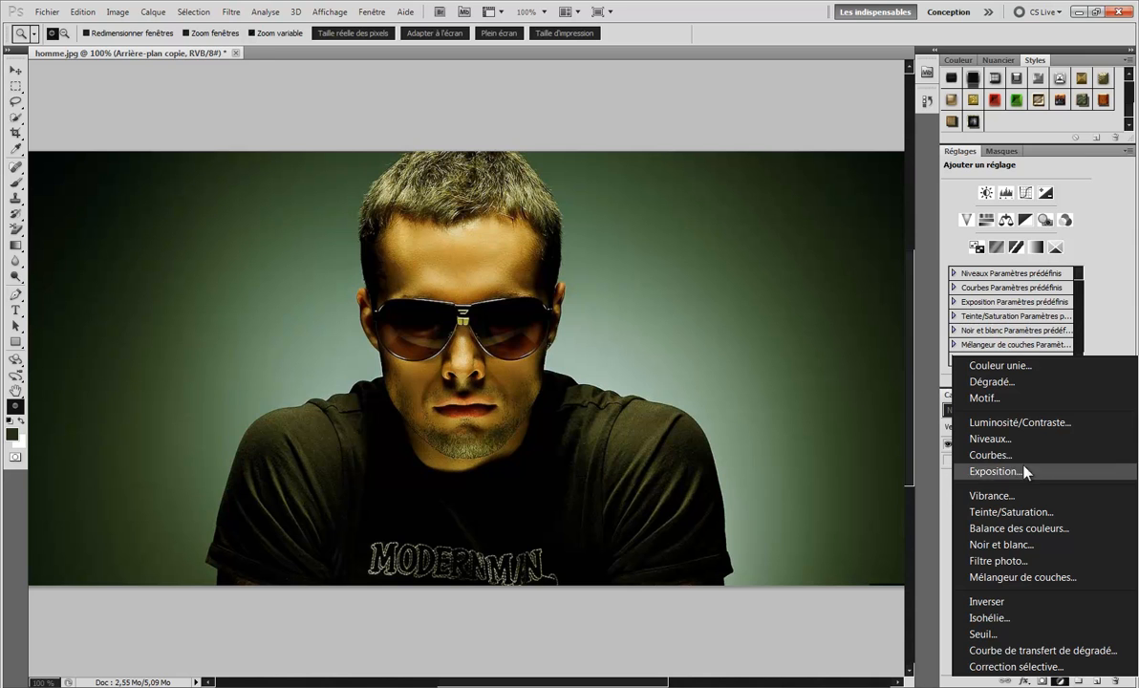
left_click(1013, 456)
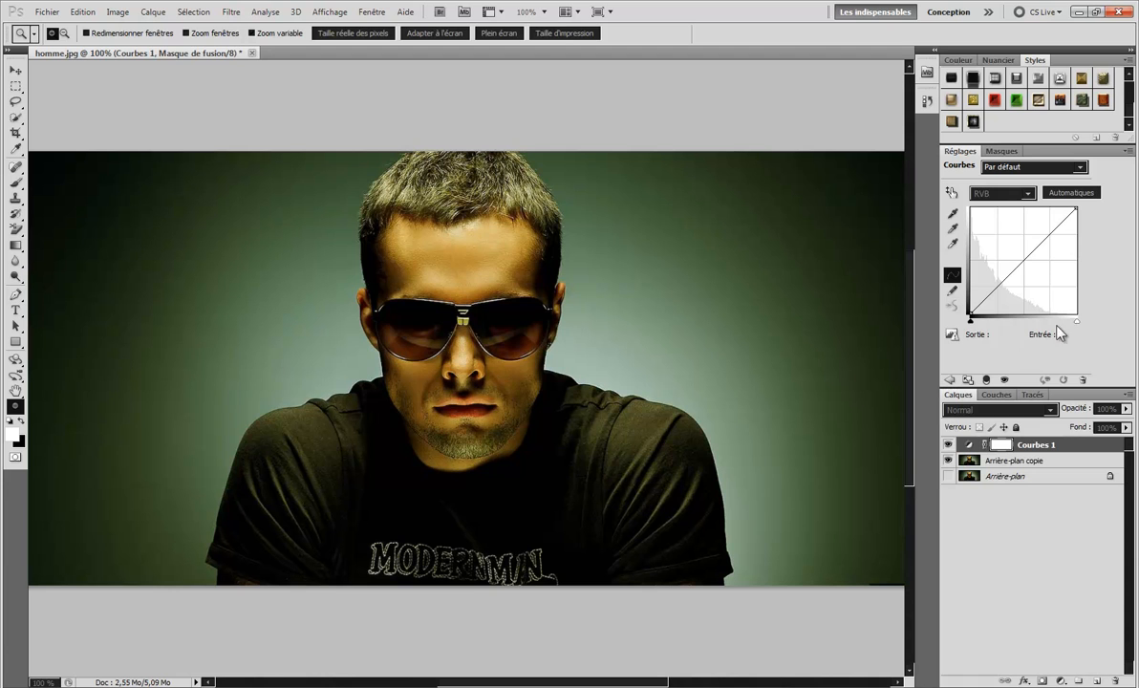
left_click(1023, 260)
left_click_drag(1023, 259, 1023, 245)
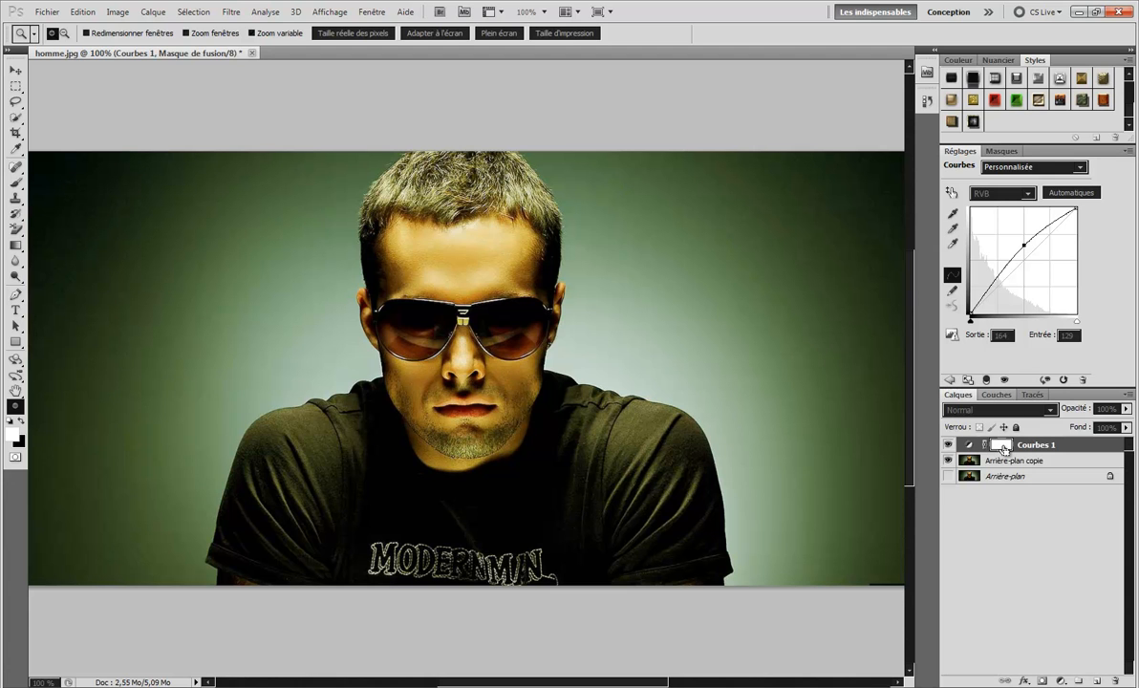
Step: Invert the Curves layer's mask to black and reset the foreground and background colours to their defaults
key("ctrl+i")
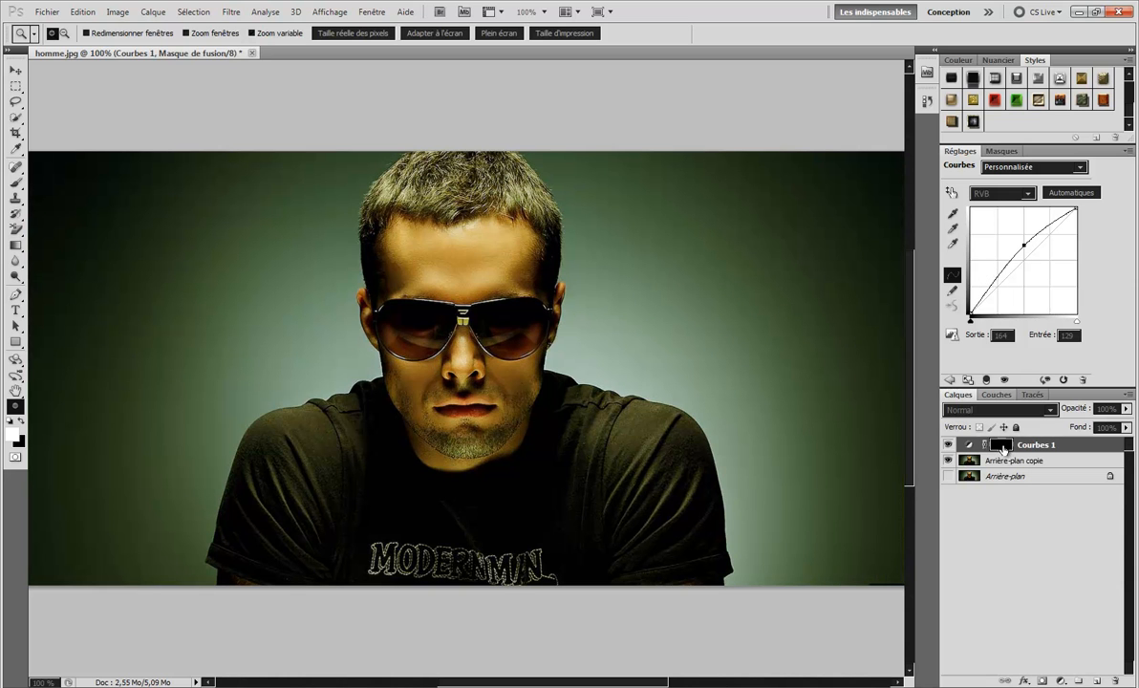
left_click(11, 420)
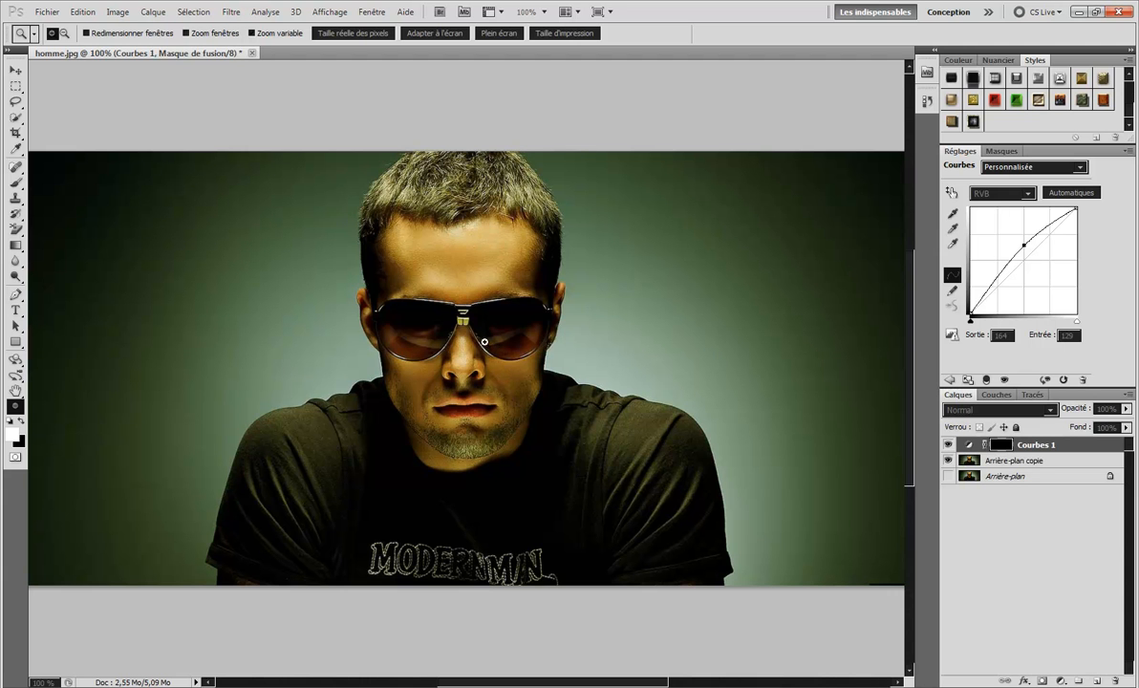
Step: Paint white on the Curves mask over the man's face with the Brush at 50% opacity to brighten it
left_click_drag(477, 336, 497, 338)
scroll(484, 365, "up", 2)
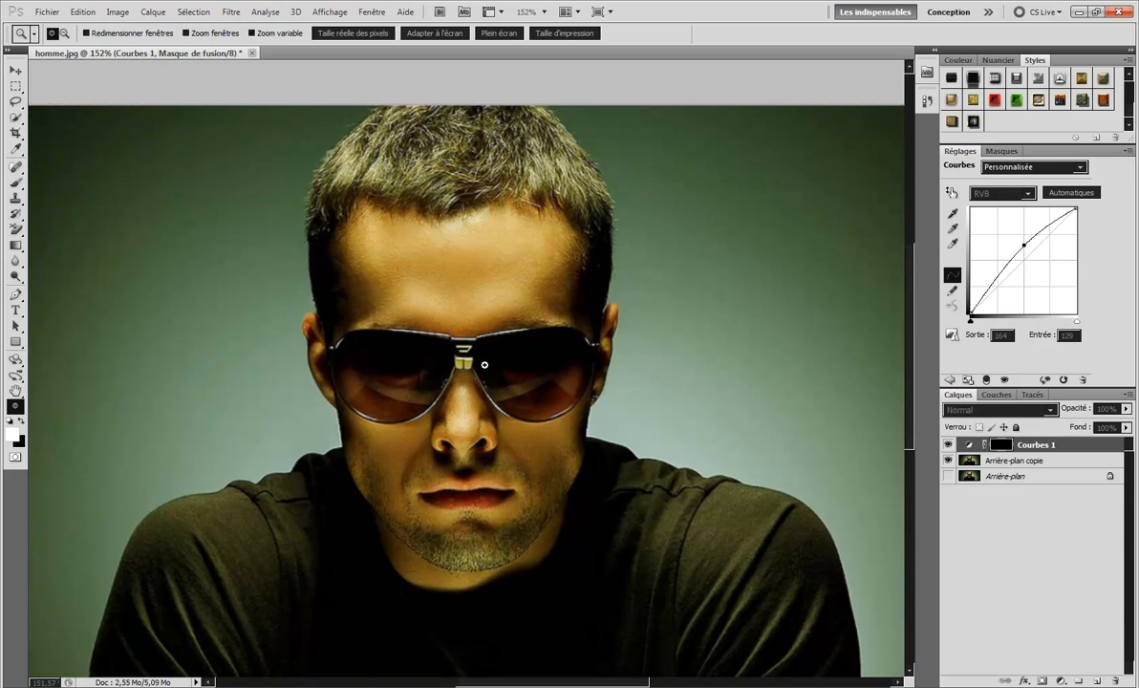
left_click_drag(469, 386, 476, 386)
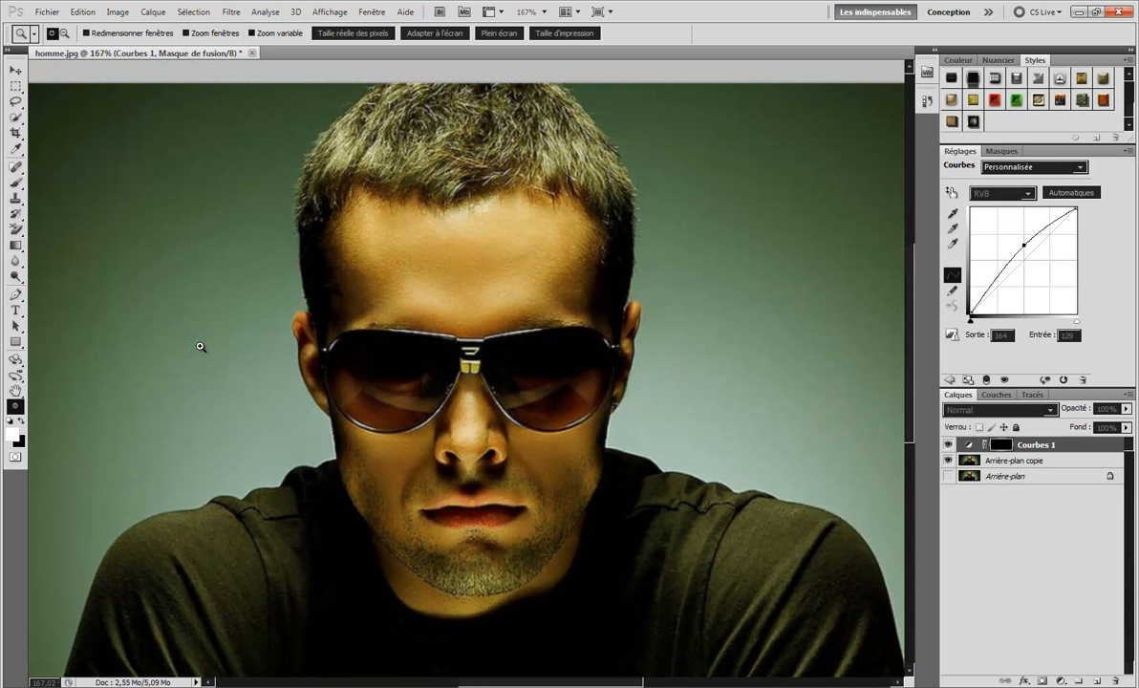
left_click(15, 181)
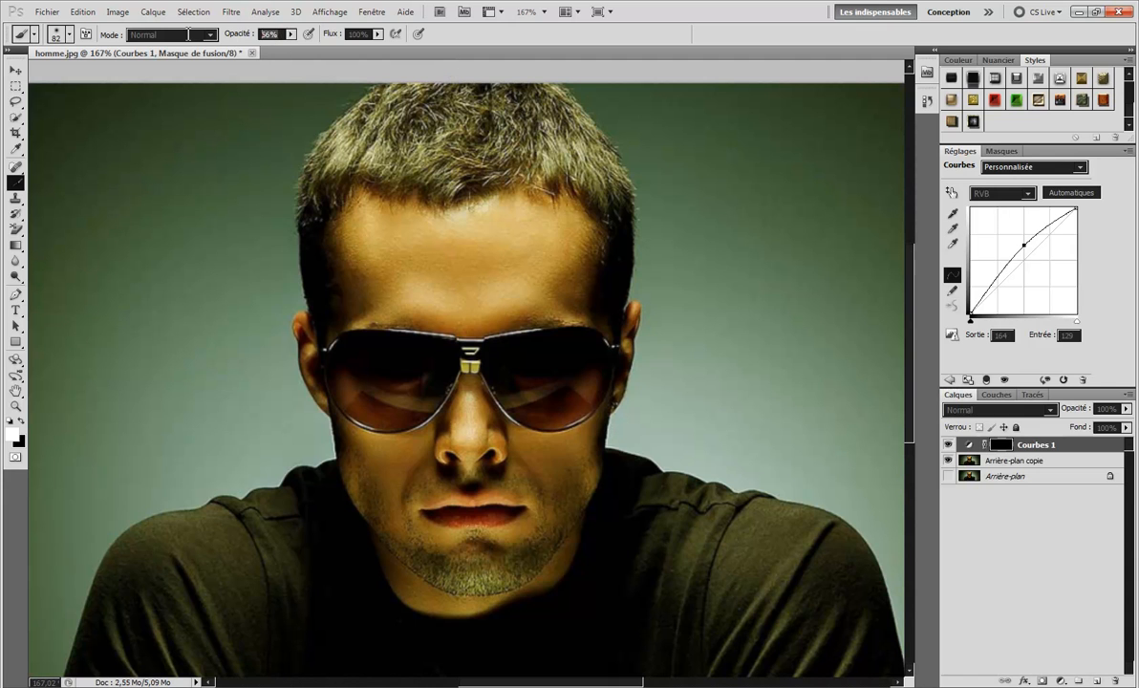
key("6")
key("6")
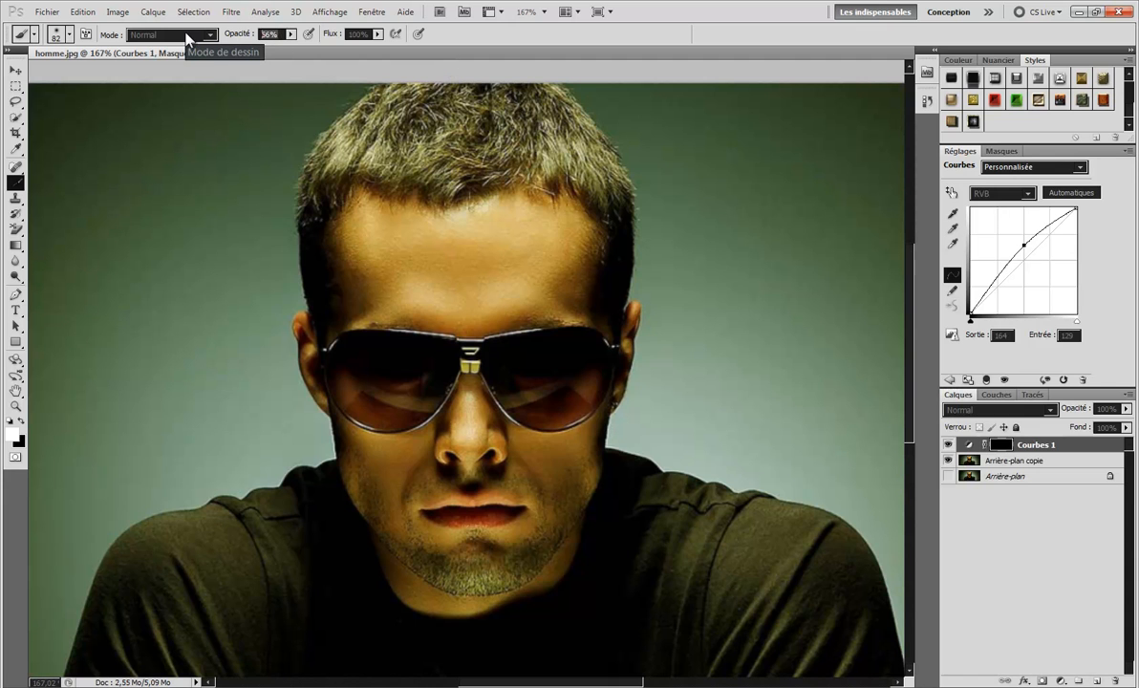
type("5")
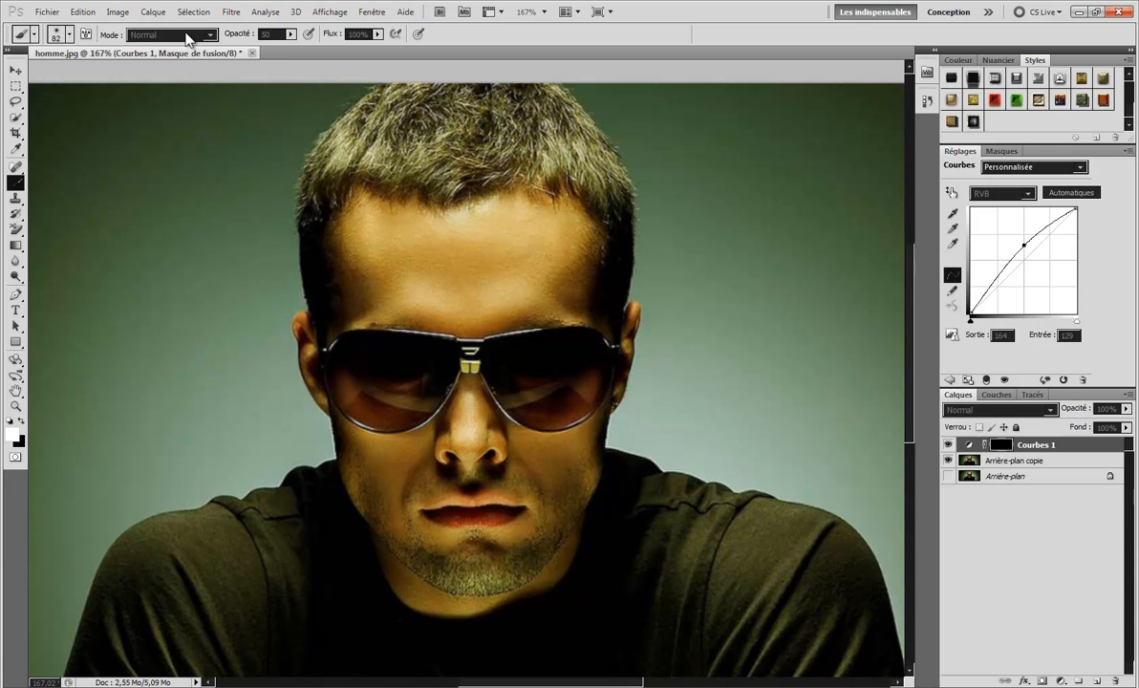
type("0")
key("Return")
mouse_move(478, 140)
left_mouse_down()
mouse_move(401, 119)
mouse_move(345, 170)
mouse_move(341, 278)
mouse_move(367, 433)
mouse_move(412, 531)
mouse_move(458, 562)
mouse_move(499, 558)
mouse_move(547, 485)
mouse_move(568, 422)
mouse_move(592, 194)
mouse_move(559, 140)
mouse_move(498, 111)
mouse_move(404, 214)
mouse_move(437, 190)
mouse_move(458, 228)
mouse_move(319, 239)
mouse_move(451, 272)
mouse_move(475, 298)
mouse_move(510, 276)
mouse_move(537, 230)
mouse_move(560, 284)
mouse_move(547, 384)
mouse_move(504, 413)
mouse_move(384, 398)
mouse_move(422, 487)
mouse_move(482, 440)
mouse_move(441, 530)
mouse_move(501, 520)
mouse_move(540, 486)
mouse_move(508, 539)
mouse_move(451, 528)
mouse_move(406, 440)
mouse_move(394, 361)
mouse_move(421, 274)
mouse_move(395, 237)
mouse_move(379, 248)
mouse_move(365, 294)
mouse_move(361, 392)
mouse_move(390, 491)
mouse_move(454, 557)
mouse_move(476, 558)
mouse_move(522, 530)
mouse_move(572, 359)
mouse_move(586, 218)
mouse_move(564, 141)
mouse_move(486, 107)
mouse_move(339, 138)
mouse_move(326, 296)
mouse_move(412, 247)
mouse_move(542, 208)
mouse_move(565, 316)
mouse_move(537, 320)
mouse_move(549, 315)
mouse_move(498, 405)
mouse_move(512, 532)
mouse_move(459, 335)
mouse_move(329, 340)
mouse_move(428, 339)
mouse_move(549, 293)
mouse_move(558, 323)
mouse_move(558, 313)
mouse_move(541, 415)
left_mouse_up()
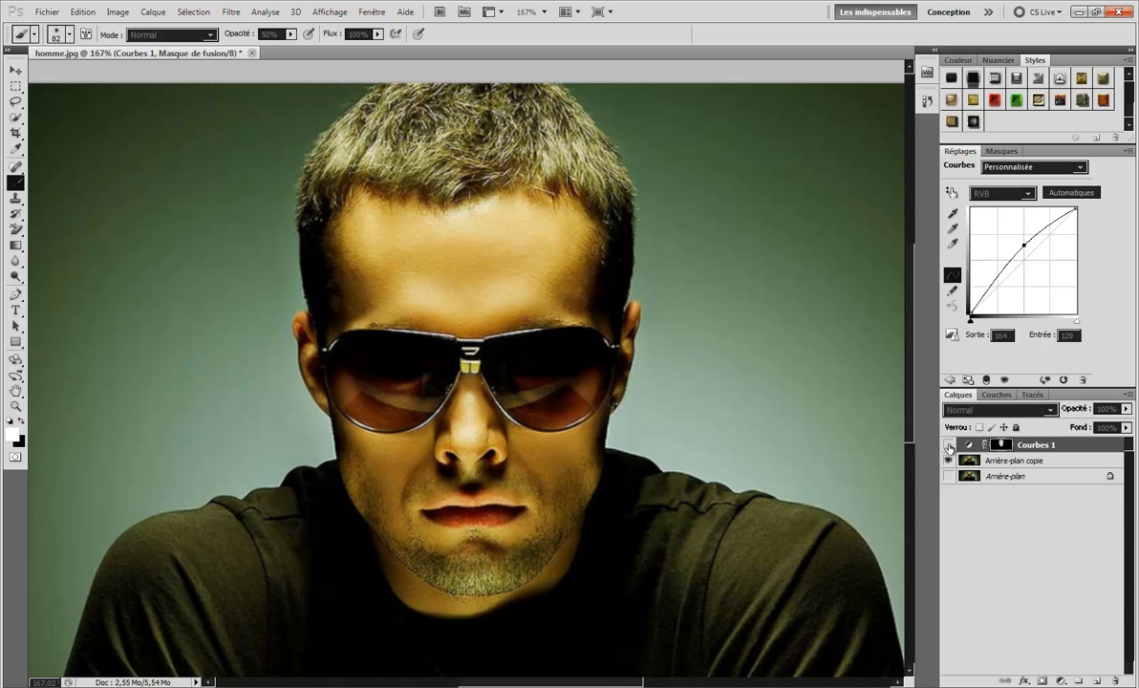
Step: Compare the portrait with and without the masked Curves adjustment
left_click(949, 446)
left_click(949, 446)
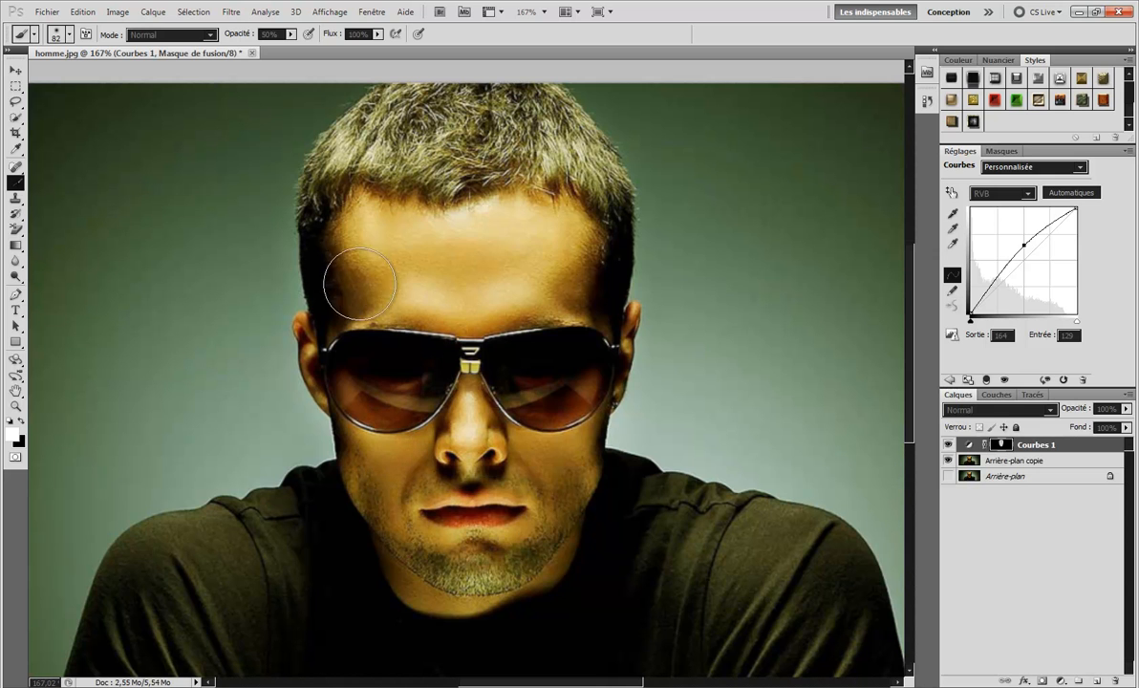
left_click(20, 420)
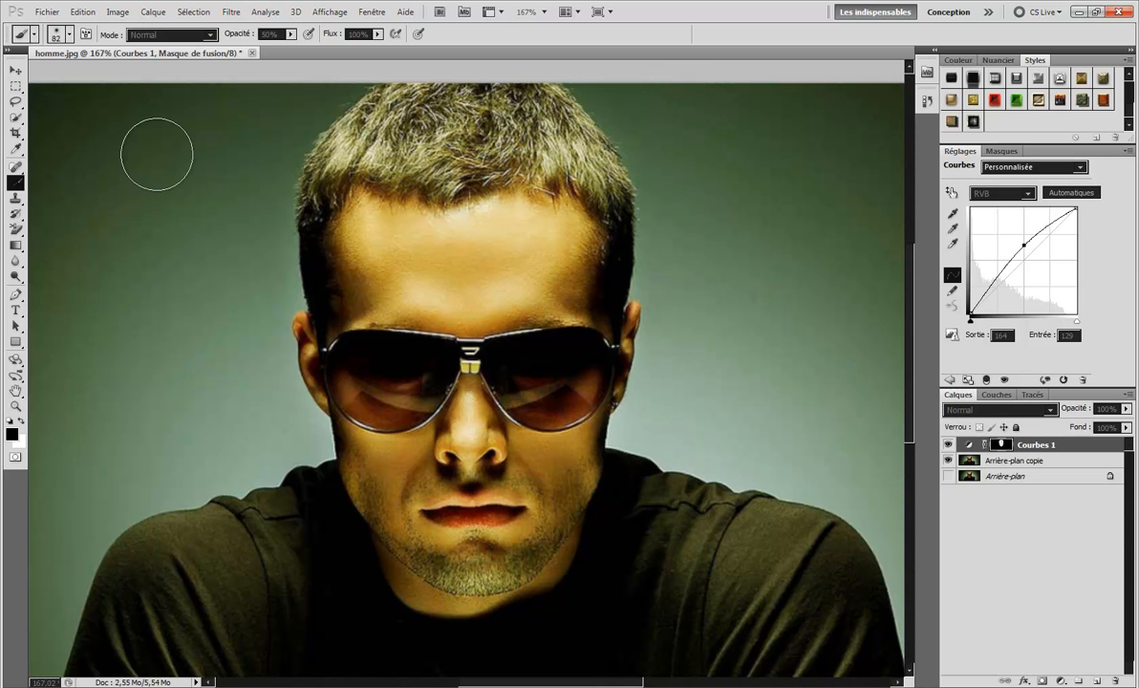
left_click(20, 420)
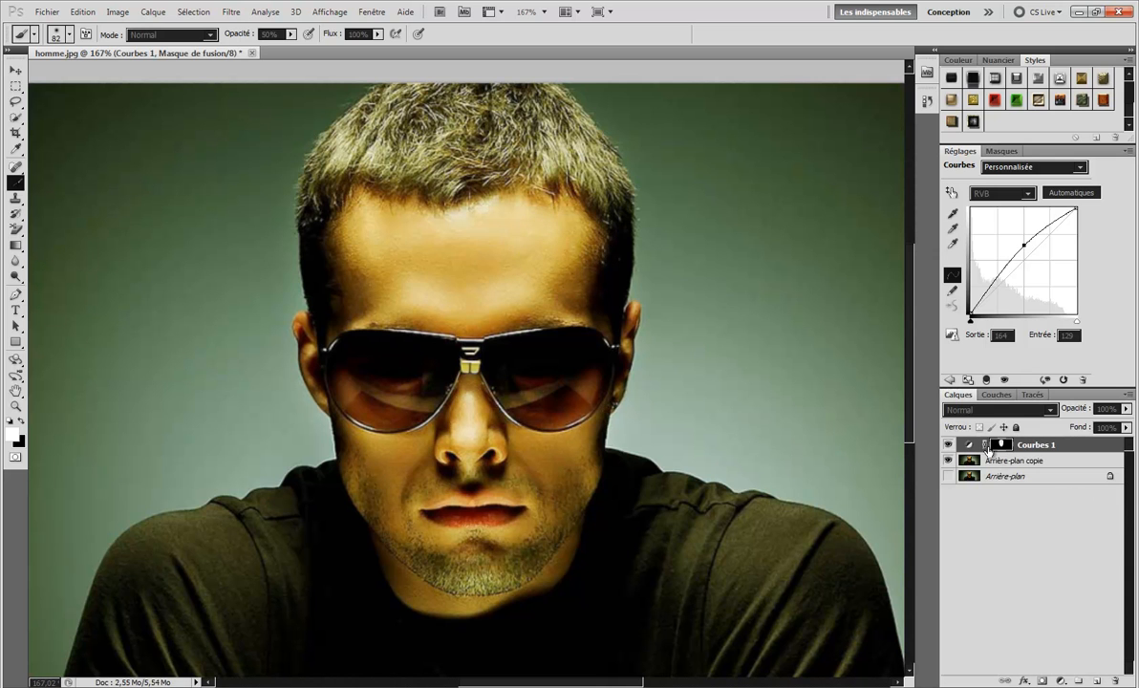
left_click(947, 445)
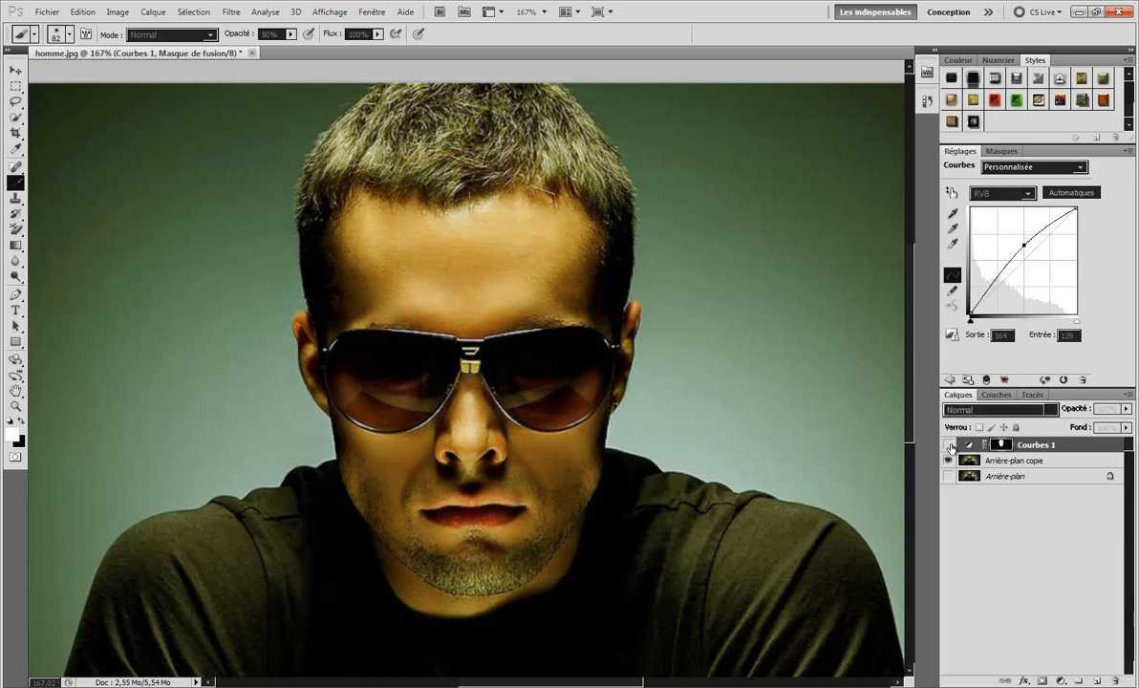
left_click(947, 445)
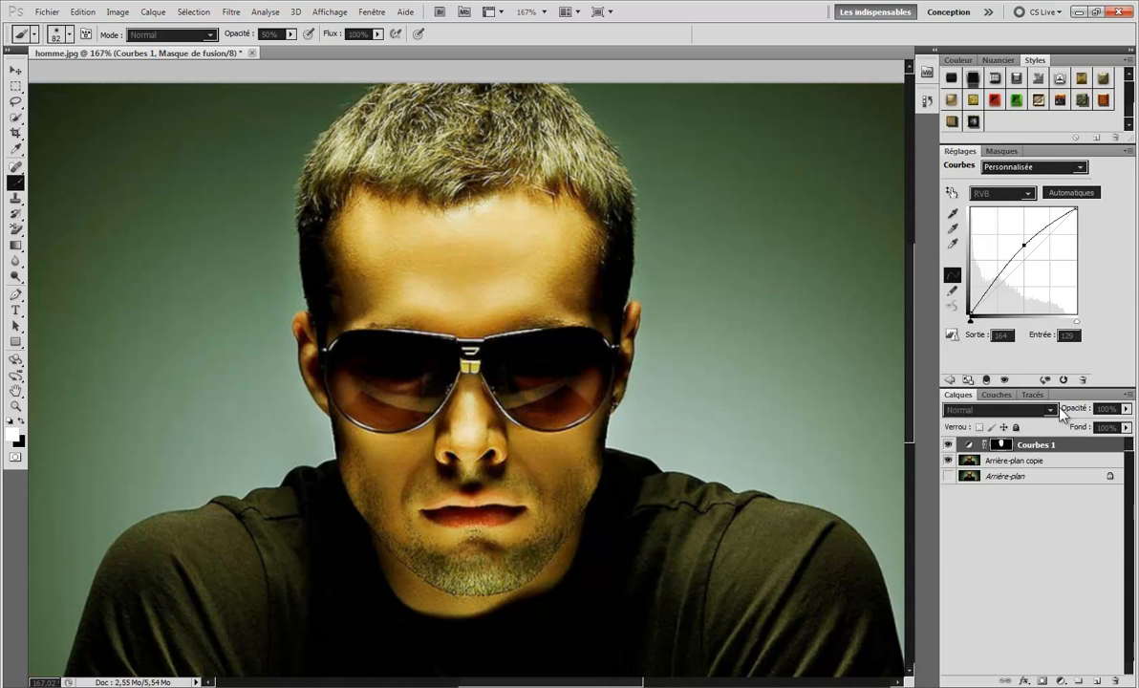
Step: Set the Curves layer's blending mode to Luminosité and compare the portrait with and without the adjustment
left_click(1048, 409)
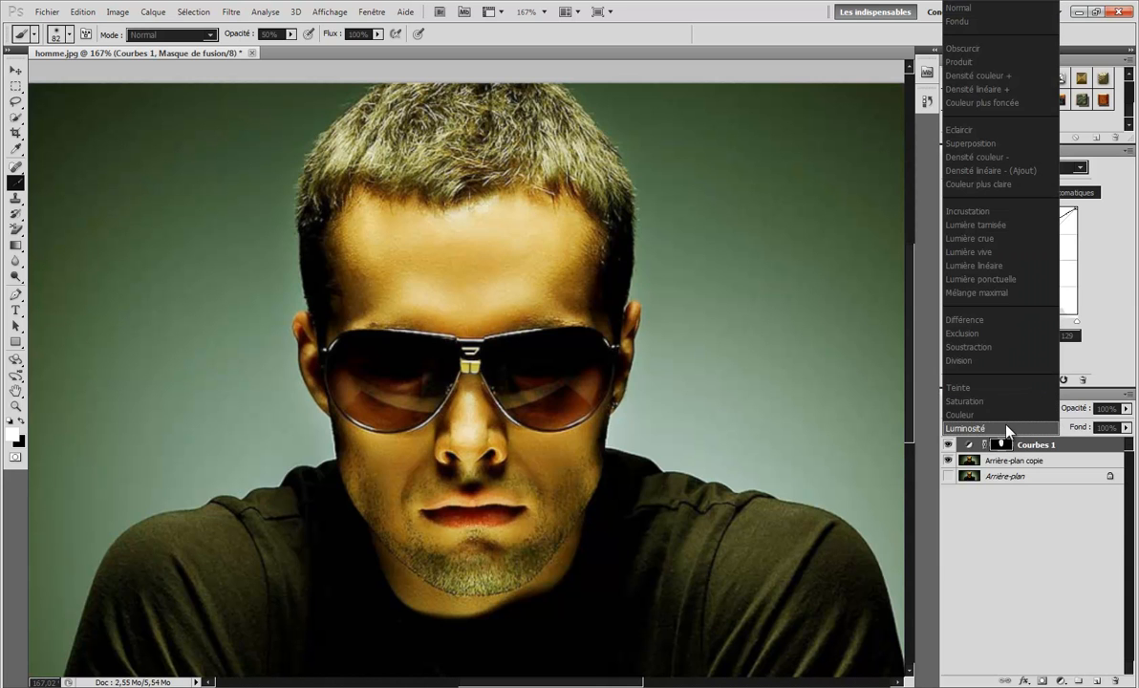
left_click(1008, 430)
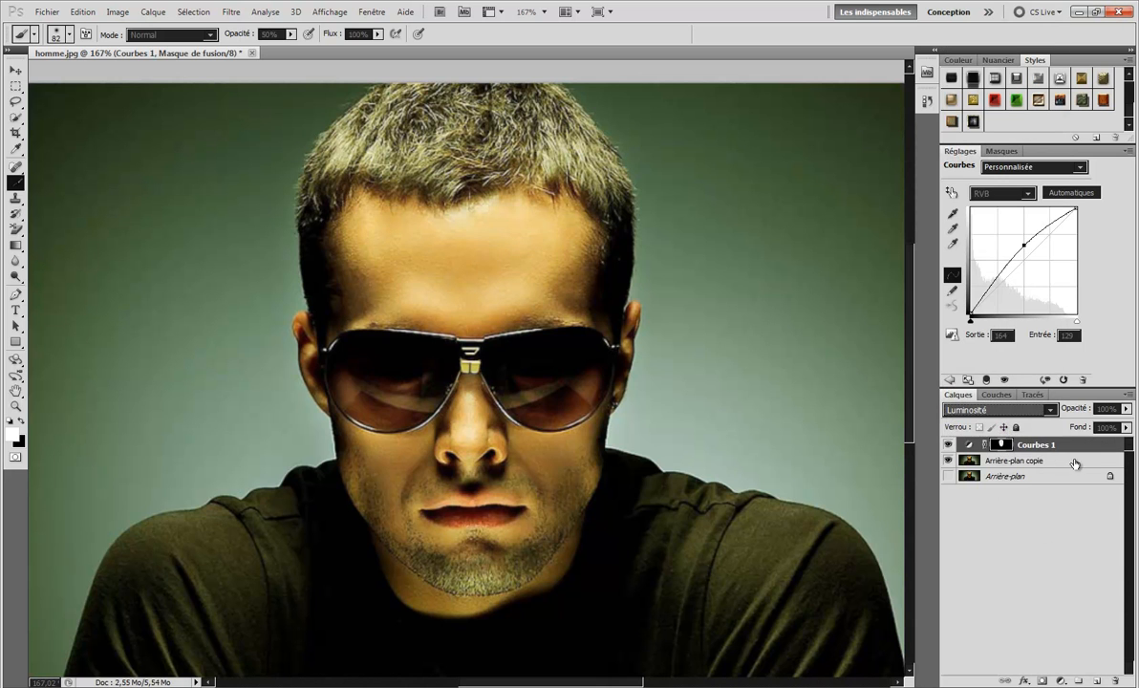
left_click(949, 445)
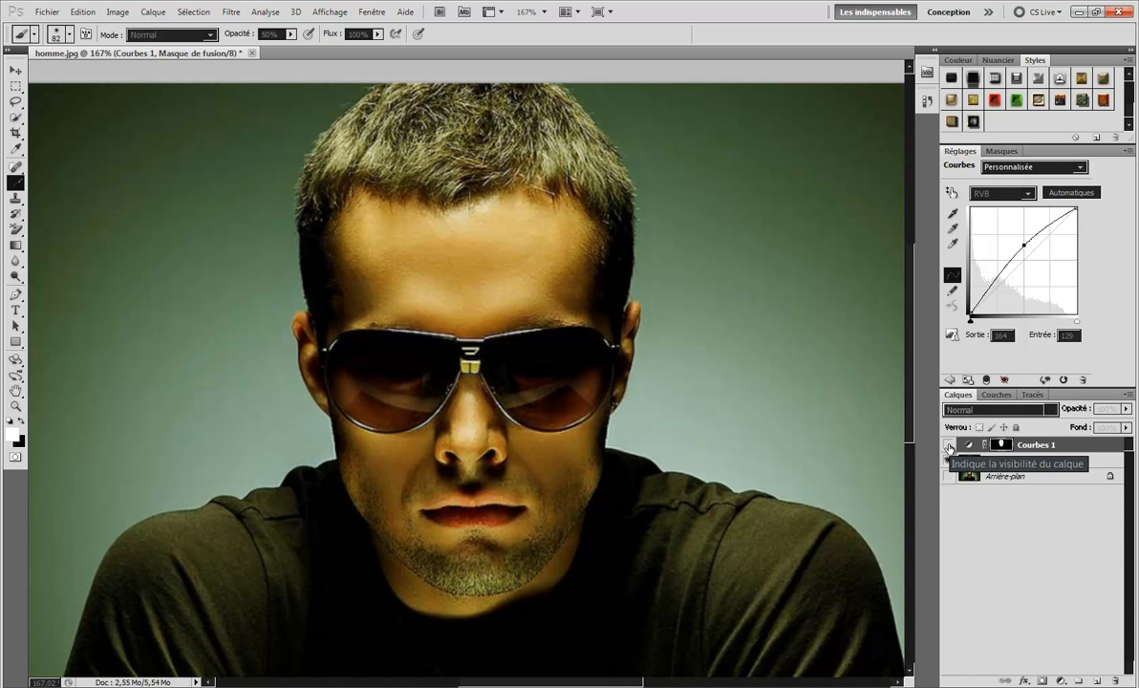
left_click(949, 445)
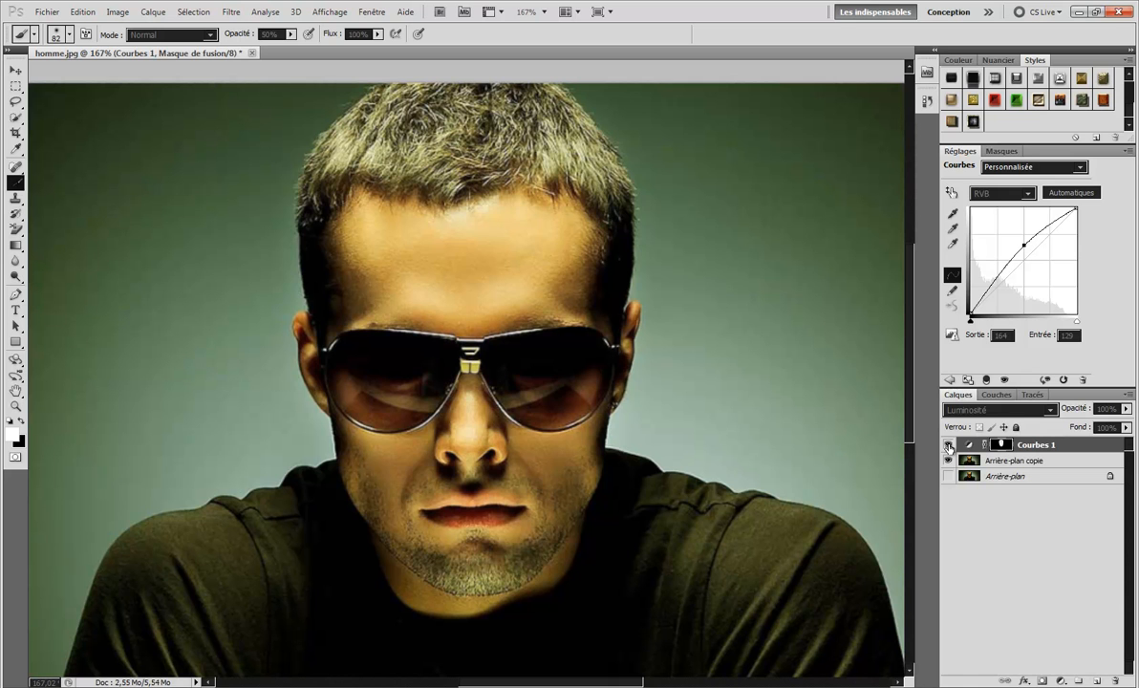
left_click(949, 446)
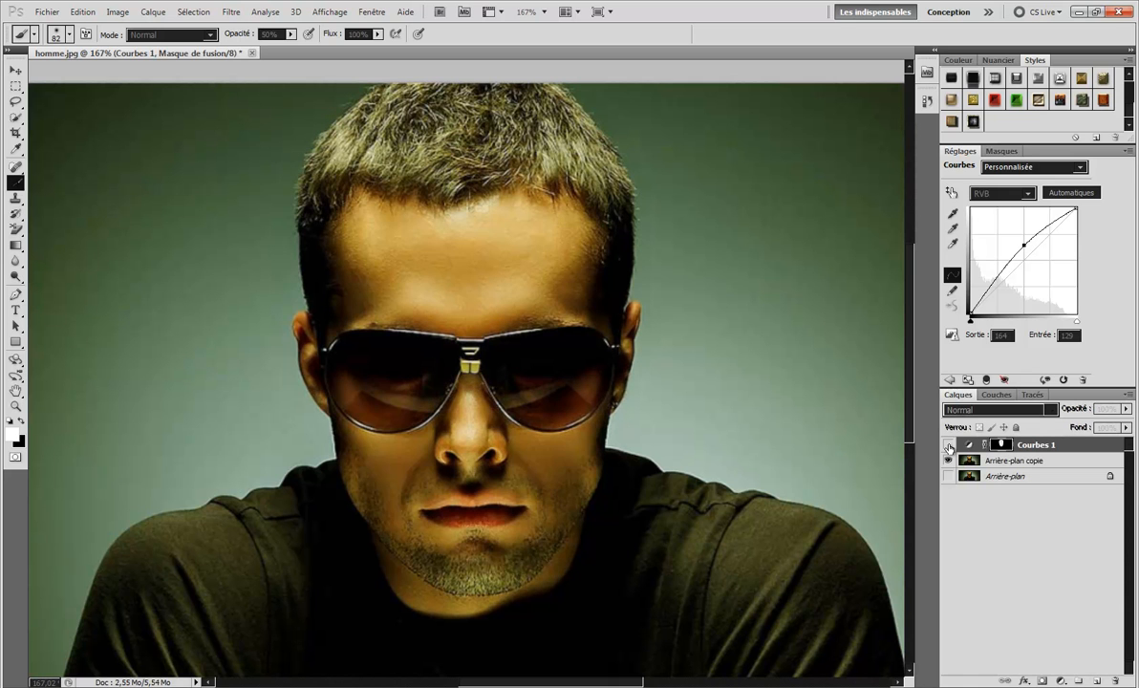
left_click(949, 446)
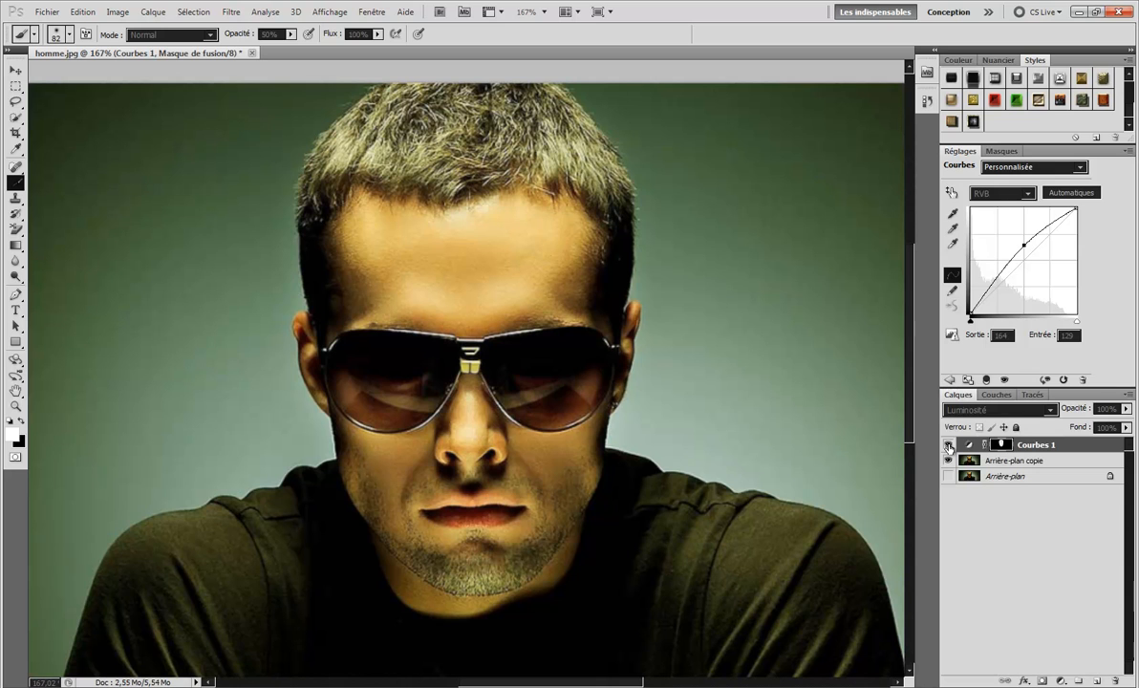